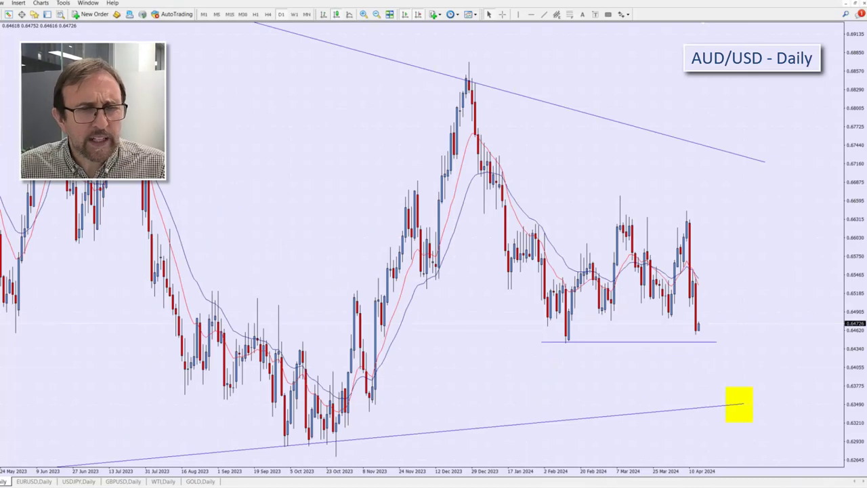
Trace the horizontal support line on the AUD/USD chart, circle it just below the latest candle, and clear the marks.
mouse_move(704, 336)
mouse_down()
mouse_move(692, 345)
mouse_move(704, 349)
mouse_up()
drag(547, 344, 701, 347)
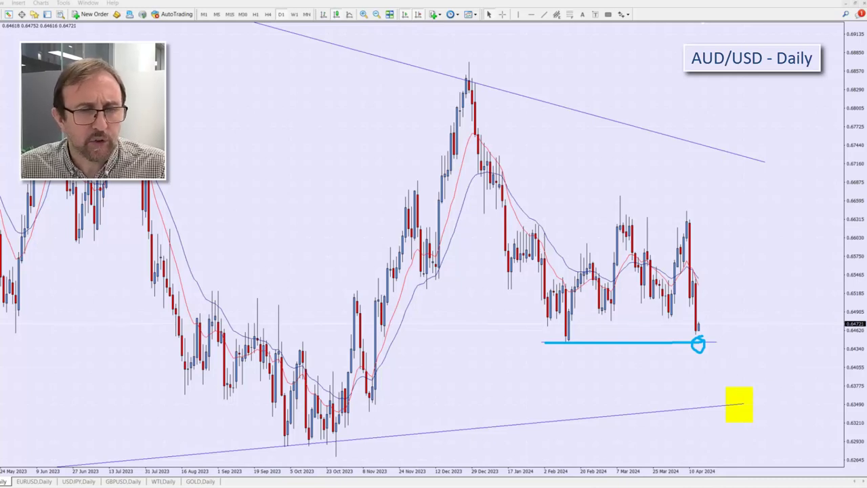
key(Escape)
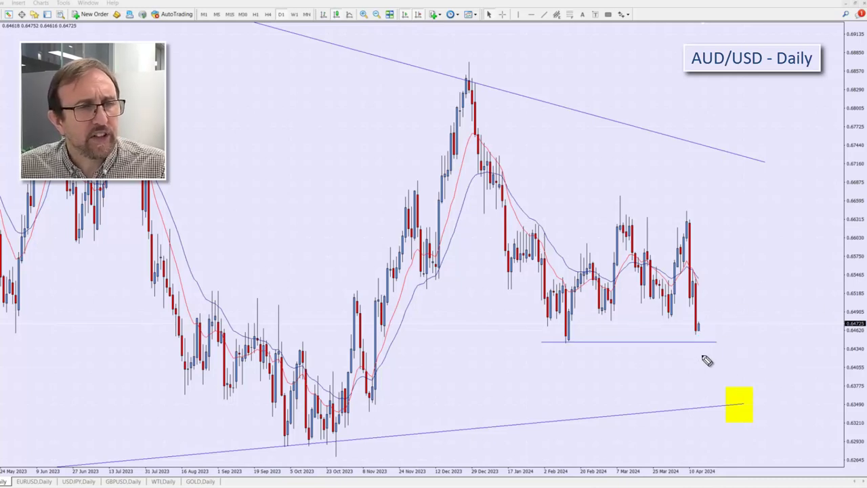
Sketch possible AUD/USD moves at the support line, including a break below and an upward rebound arrow, clearing the marks after each.
mouse_move(698, 318)
mouse_down()
mouse_move(718, 319)
mouse_move(733, 287)
mouse_move(740, 297)
mouse_up()
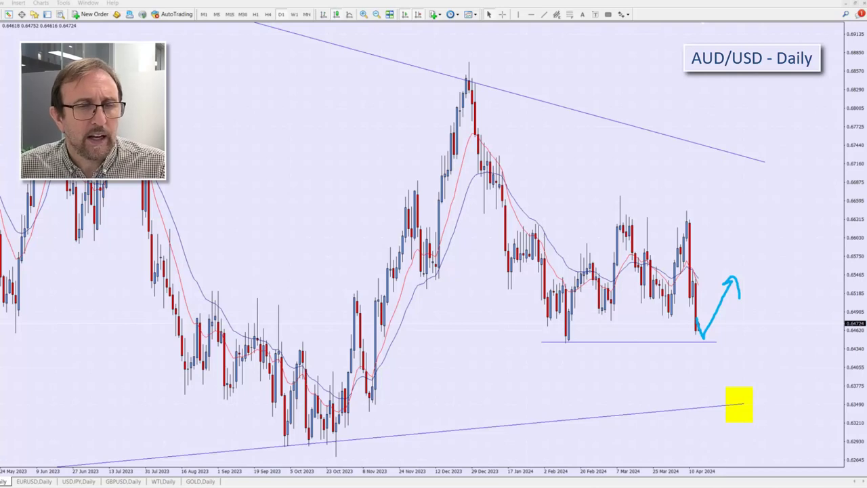
drag(692, 313, 723, 389)
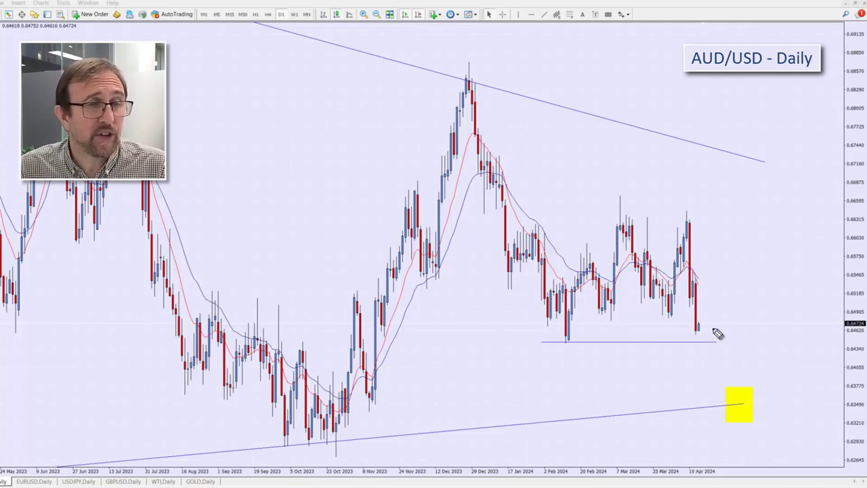
mouse_move(691, 333)
mouse_down()
mouse_move(719, 337)
mouse_move(700, 325)
mouse_move(761, 277)
mouse_move(757, 301)
mouse_up()
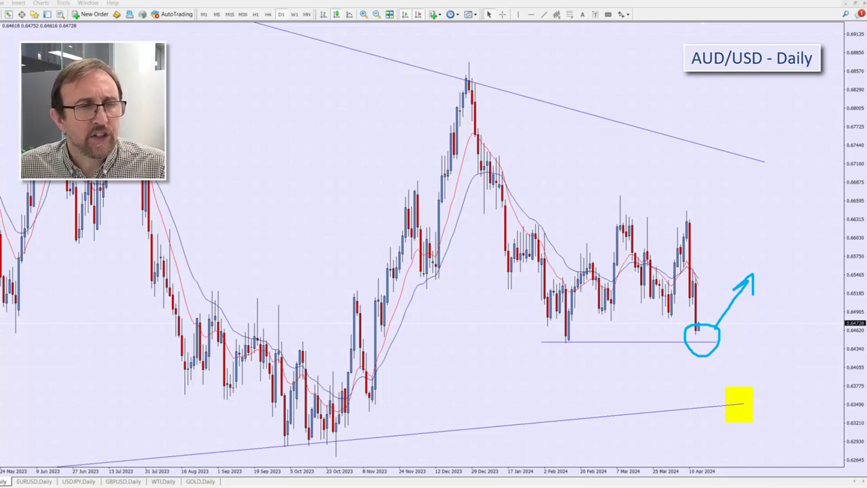
key(Escape)
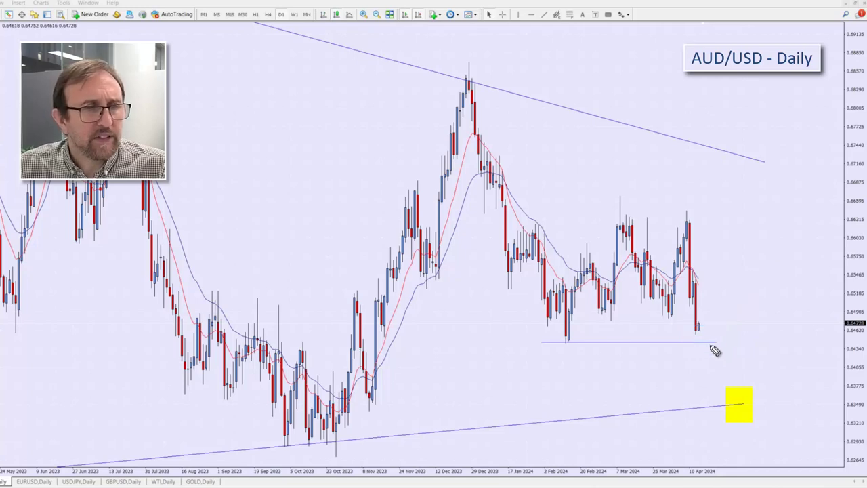
Sketch a price drop through support, circle the yellow zone on the lower trendline, and clear the marks.
mouse_move(698, 327)
mouse_down()
mouse_move(738, 396)
mouse_move(730, 405)
mouse_move(757, 407)
mouse_move(717, 387)
mouse_up()
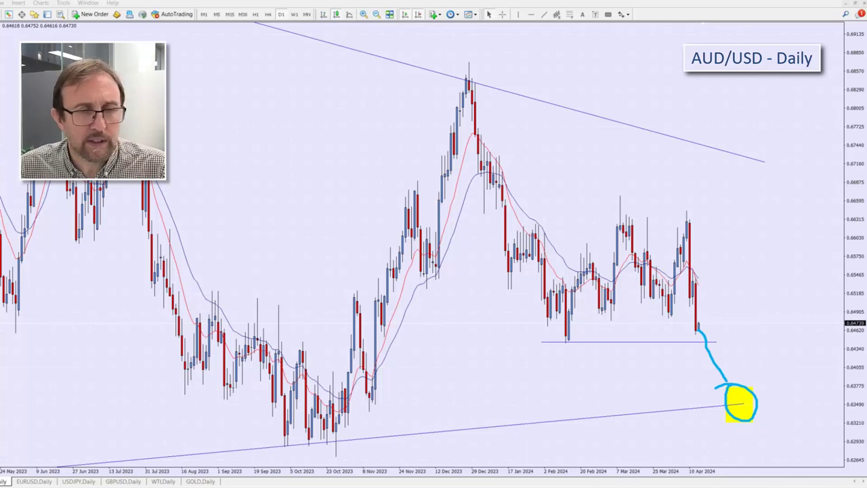
key(Escape)
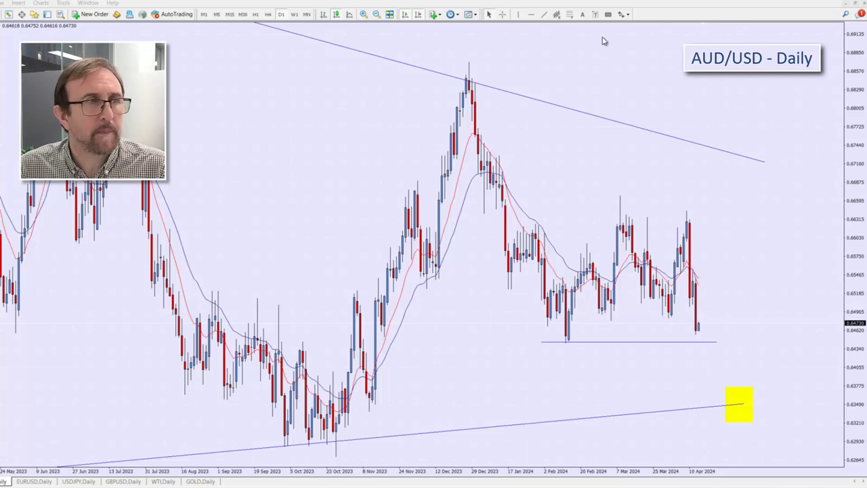
Sketch the AUD/USD price falling into the yellow zone and rebounding upward with an arrow, and clear the marks.
click(377, 14)
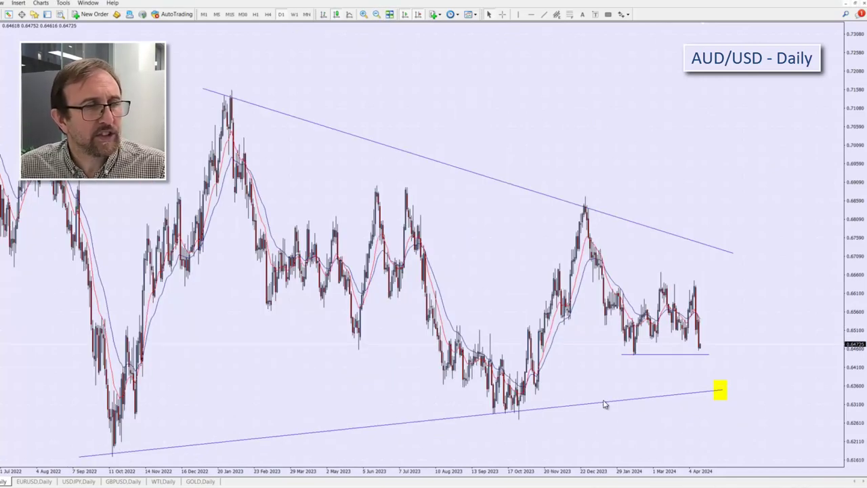
click(363, 14)
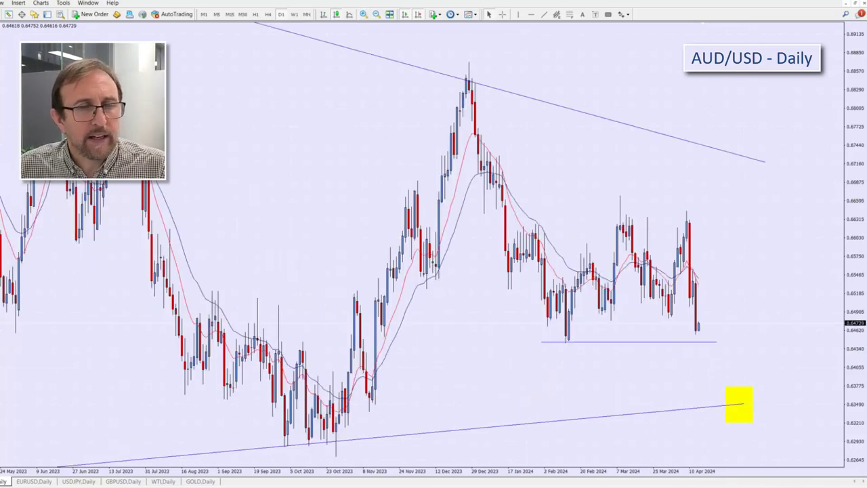
mouse_move(690, 315)
mouse_down()
mouse_move(731, 394)
mouse_move(734, 387)
mouse_move(737, 411)
mouse_move(738, 383)
mouse_move(737, 410)
mouse_move(744, 400)
mouse_up()
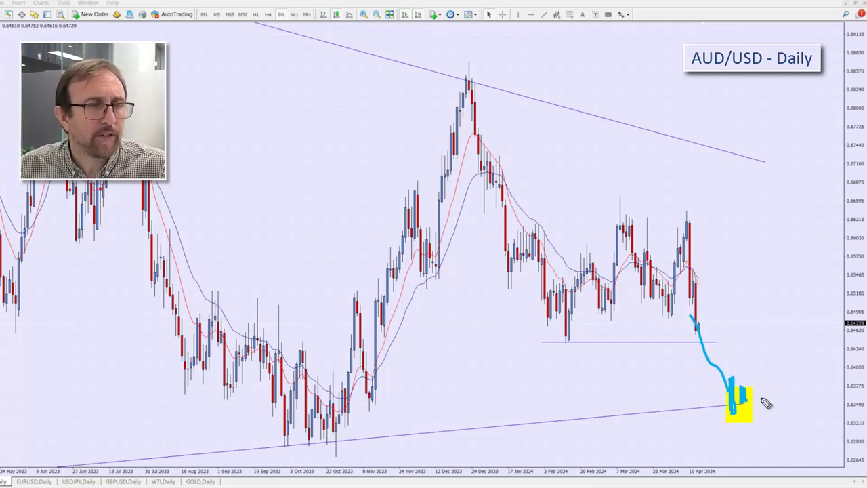
mouse_move(751, 378)
mouse_down()
mouse_move(784, 313)
mouse_move(784, 329)
mouse_up()
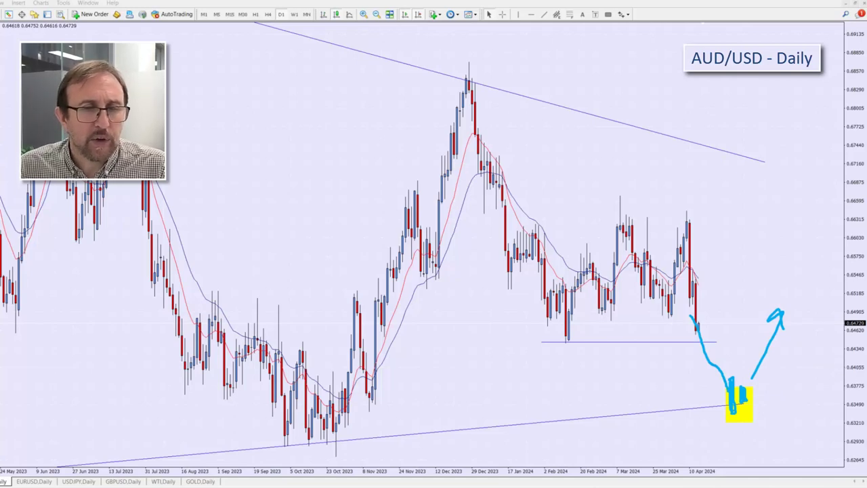
key(e)
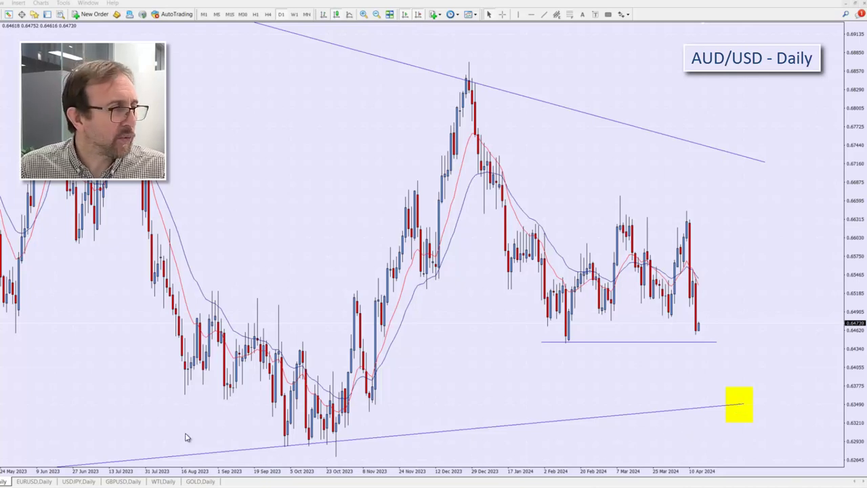
Switch to the EURUSD daily chart, mark its horizontal support line with an upward rebound arrow, and clear the marks.
click(30, 481)
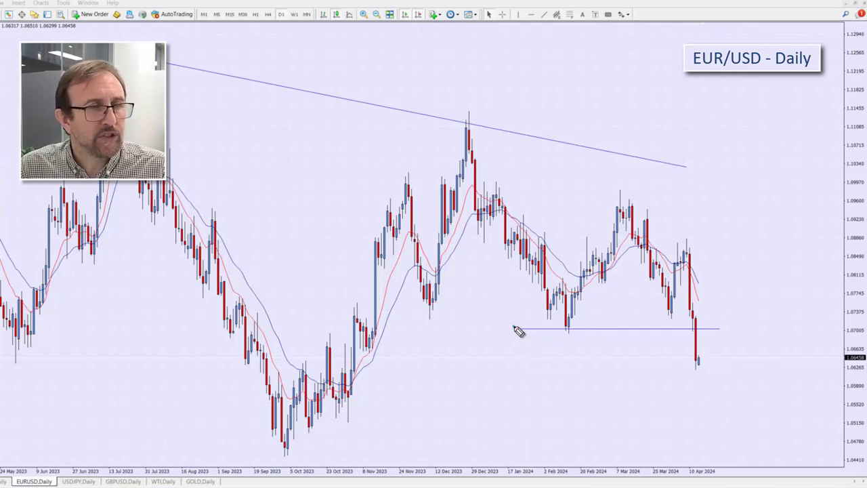
mouse_move(515, 329)
mouse_down()
mouse_move(708, 331)
mouse_move(688, 334)
mouse_move(737, 265)
mouse_move(747, 288)
mouse_up()
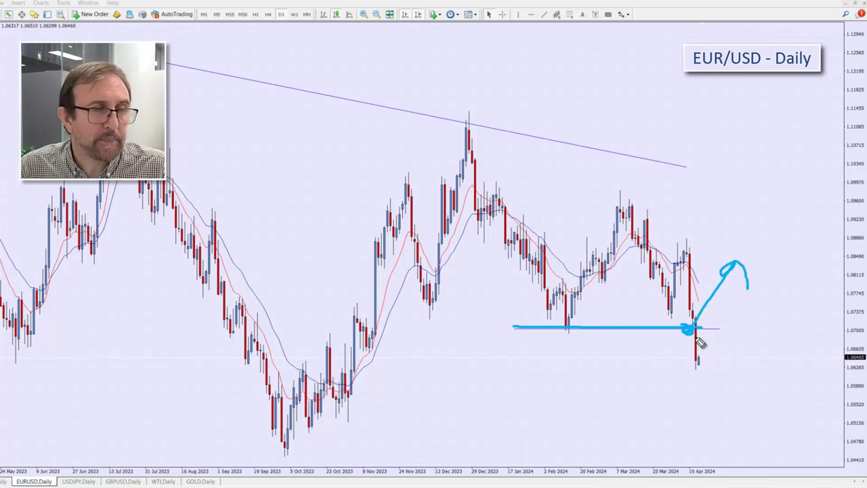
key(Escape)
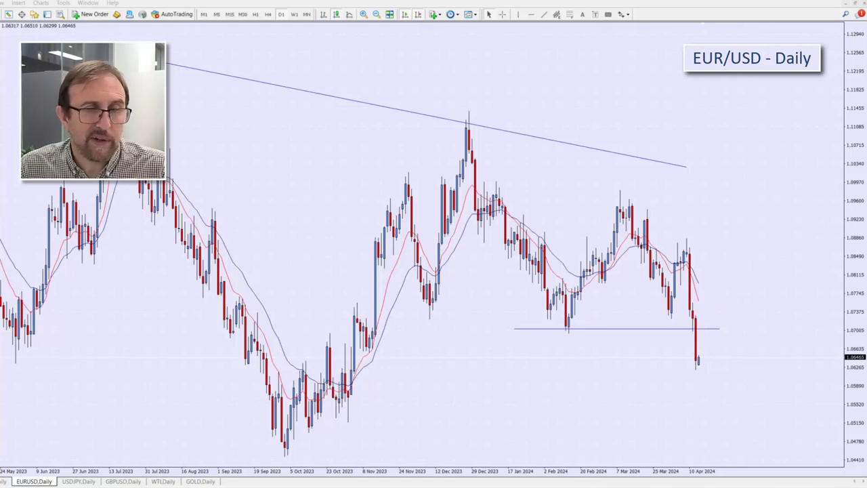
Delete the horizontal support line and draw a descending equidistant channel spanning the recent lows and highs.
double_click(722, 332)
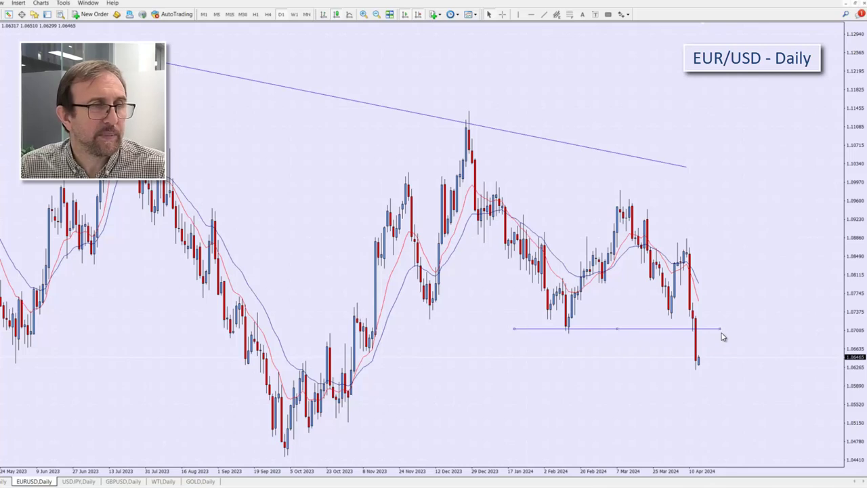
key(Delete)
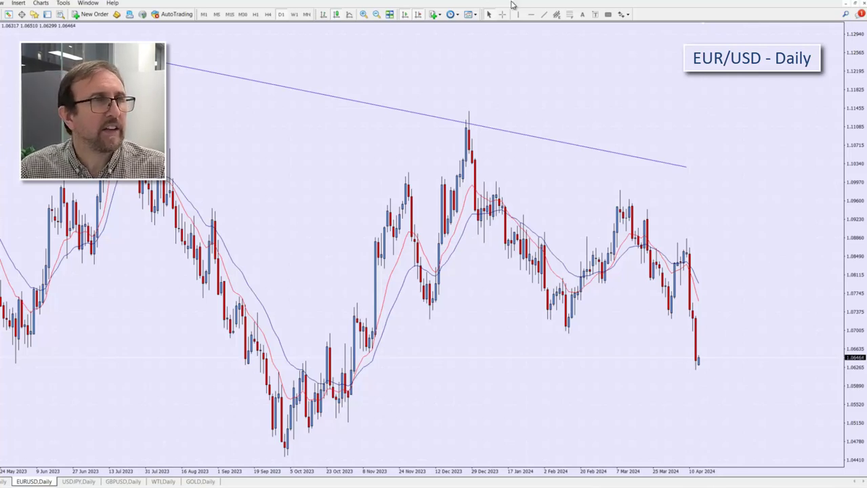
click(556, 14)
mouse_move(400, 293)
mouse_down()
mouse_move(618, 367)
mouse_move(658, 361)
mouse_up()
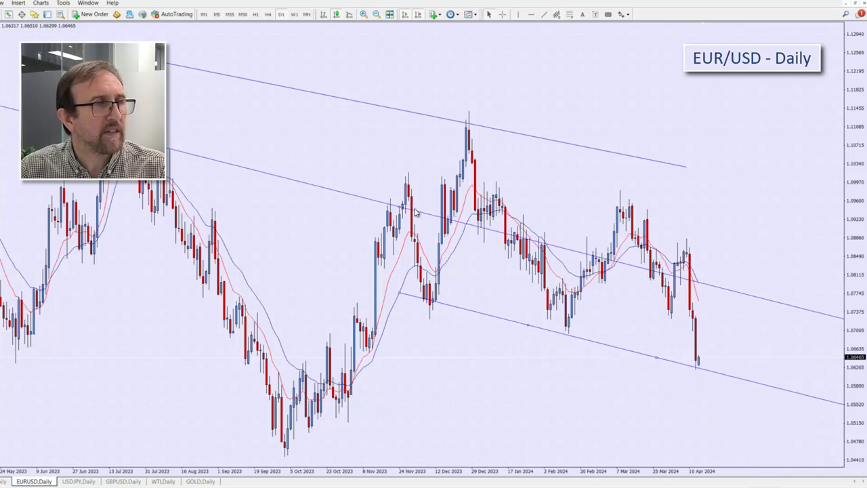
drag(407, 212, 526, 167)
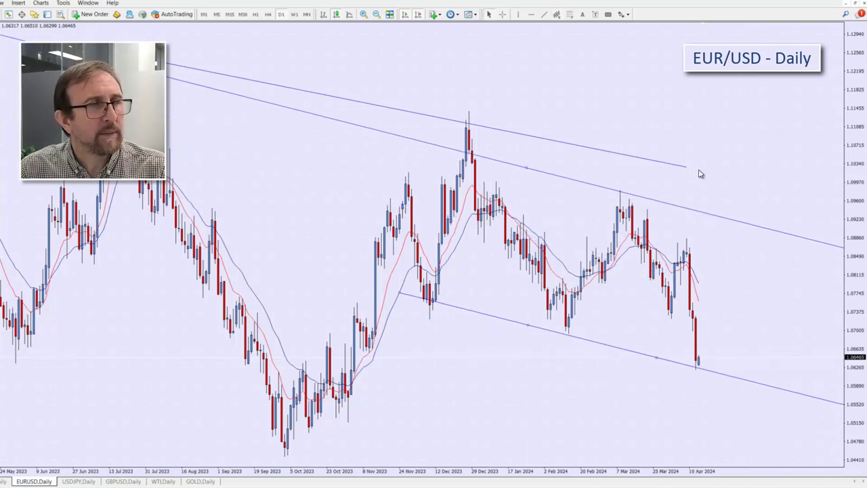
Delete the old descending trendline above the channel.
double_click(686, 170)
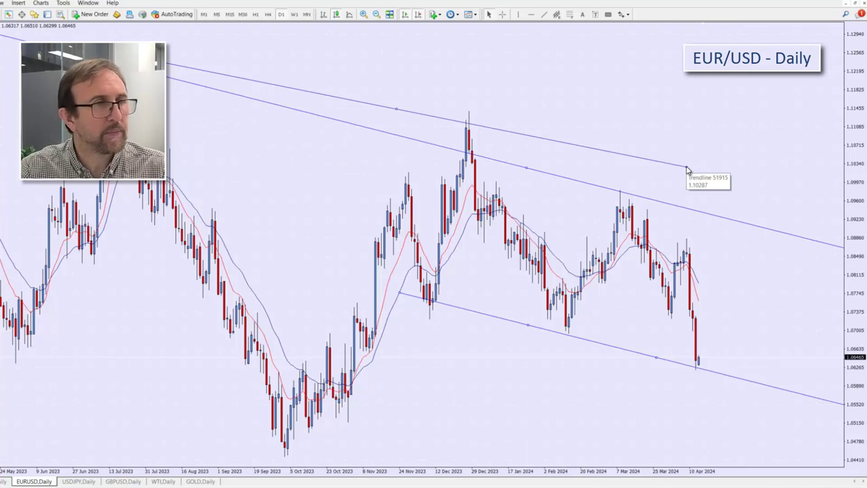
click(526, 172)
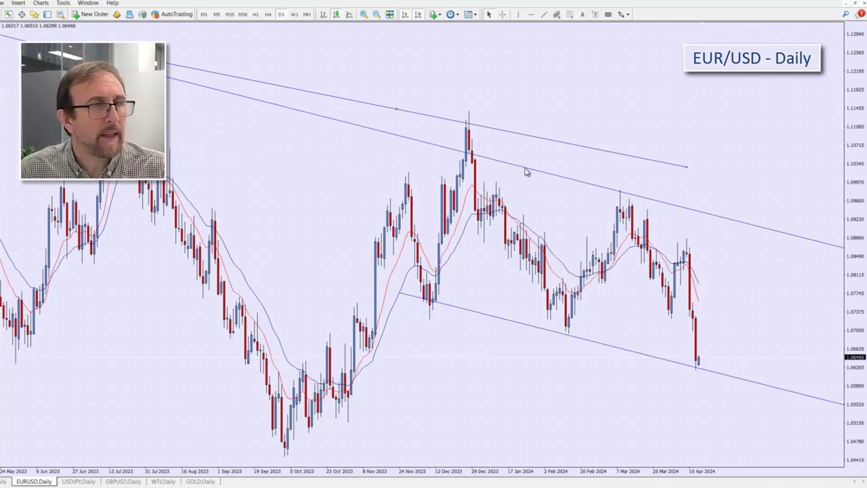
key(Delete)
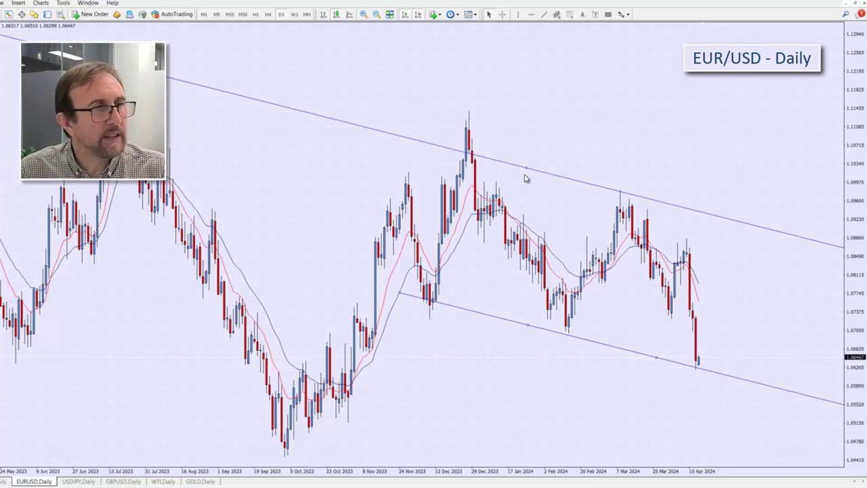
Adjust the channel's slope and width so its lower line follows the December, February and April lows and its upper line meets the late-December high.
drag(525, 169, 580, 174)
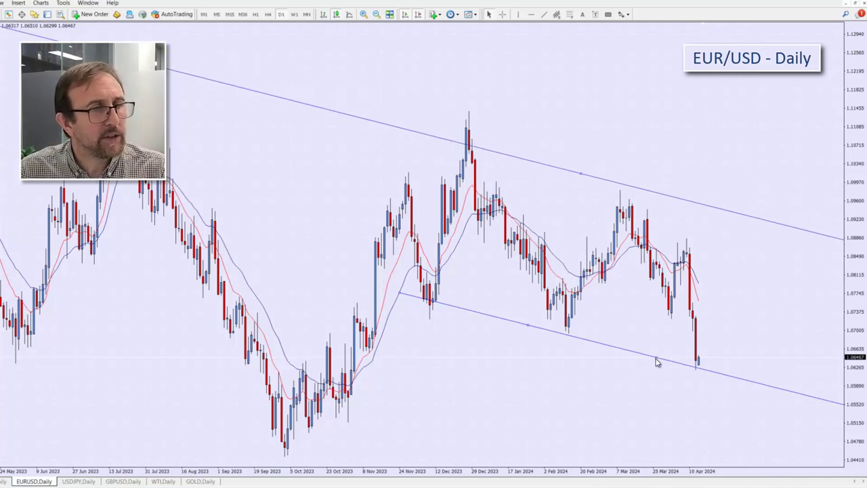
drag(655, 361, 714, 366)
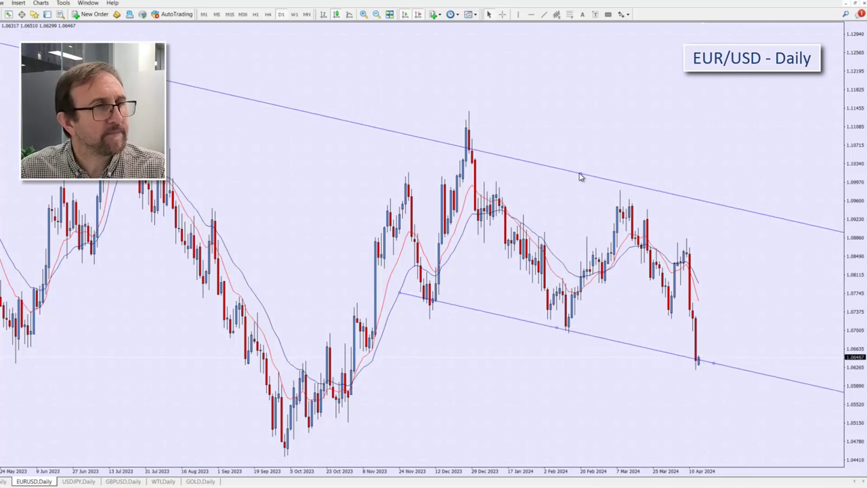
drag(579, 178, 594, 164)
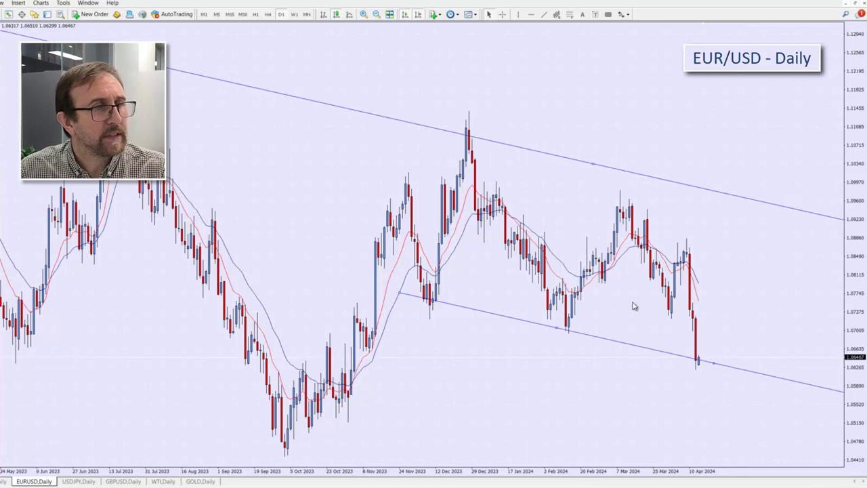
drag(575, 331, 558, 340)
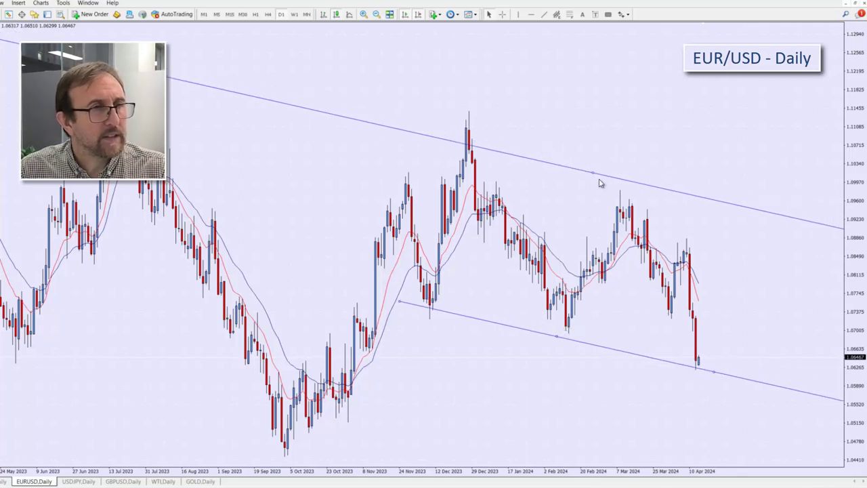
drag(596, 170, 597, 161)
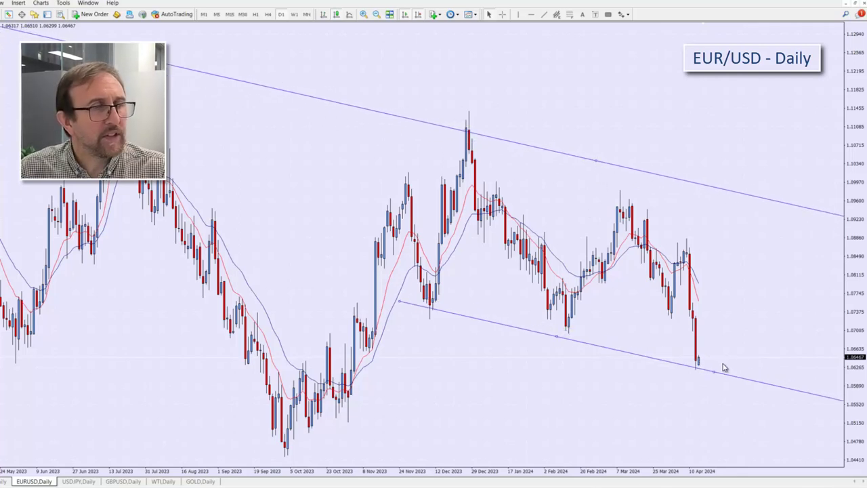
drag(713, 373, 719, 366)
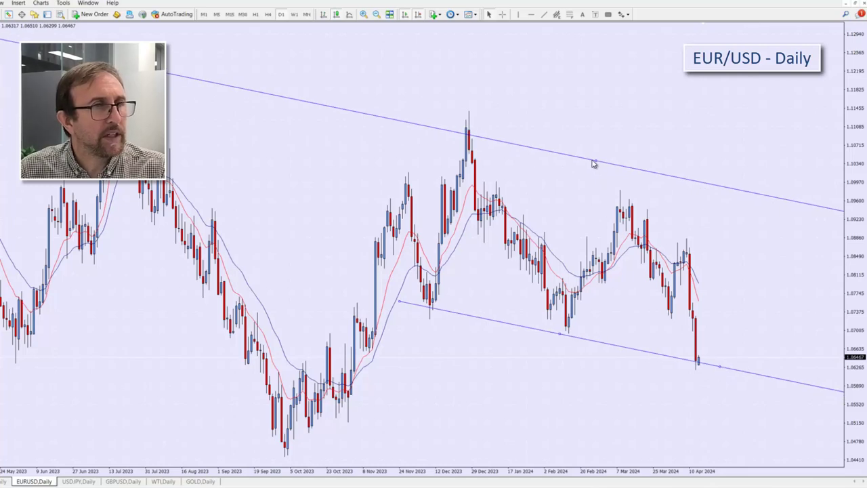
drag(593, 163, 599, 155)
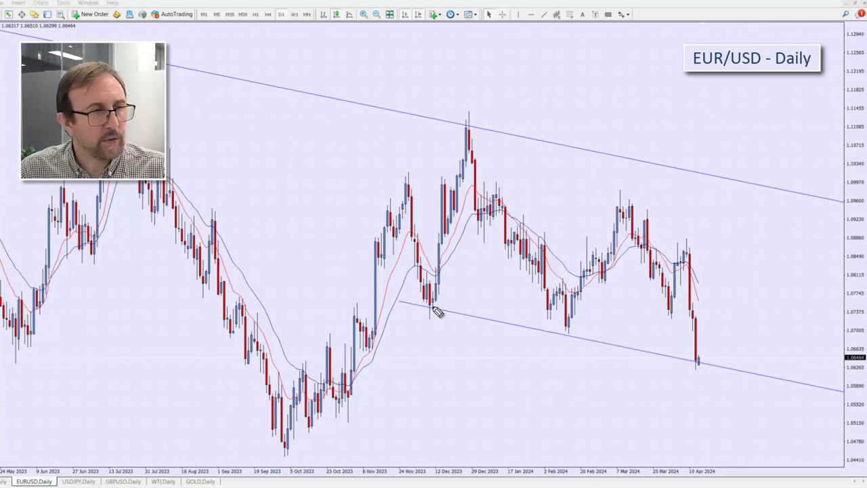
Circle the three lows on the lower channel line and two points by the upper line, and trace the zigzag price swings between them.
drag(423, 301, 420, 299)
drag(562, 317, 583, 327)
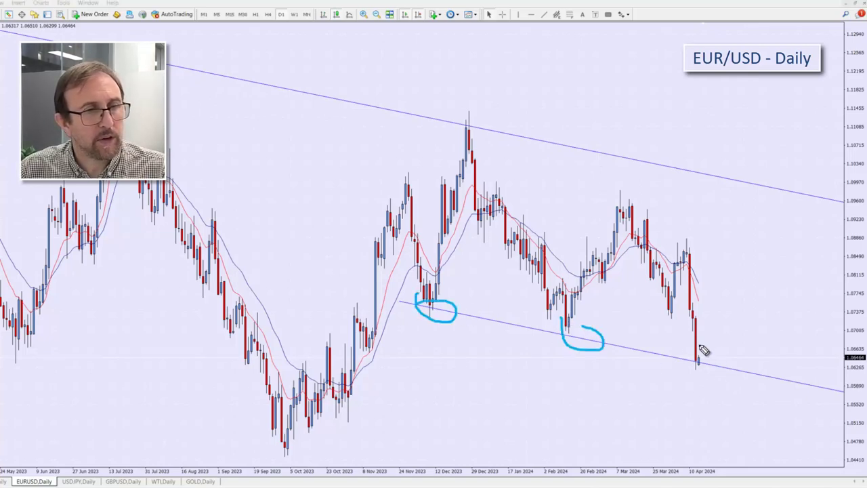
mouse_move(699, 346)
mouse_down()
mouse_move(679, 347)
mouse_move(708, 346)
mouse_up()
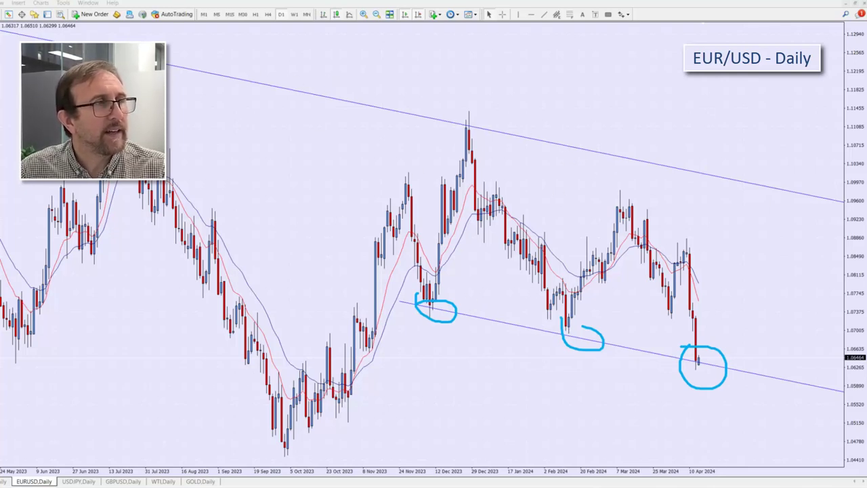
mouse_move(455, 115)
mouse_down()
mouse_move(484, 133)
mouse_move(467, 139)
mouse_up()
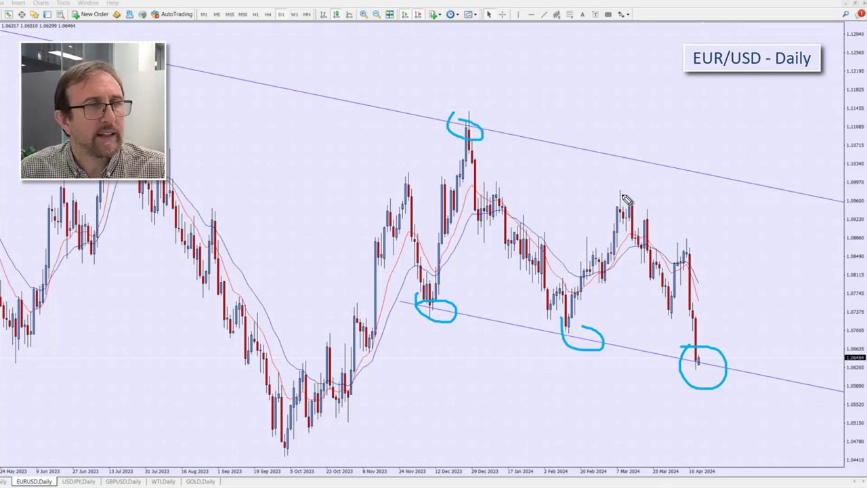
mouse_move(618, 155)
mouse_down()
mouse_move(632, 163)
mouse_move(621, 156)
mouse_up()
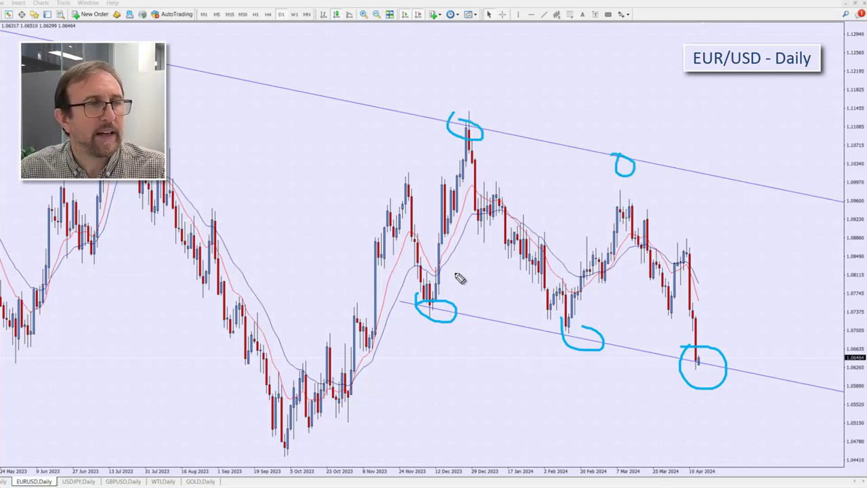
mouse_move(434, 299)
mouse_down()
mouse_move(467, 177)
mouse_move(566, 308)
mouse_move(633, 166)
mouse_move(684, 317)
mouse_up()
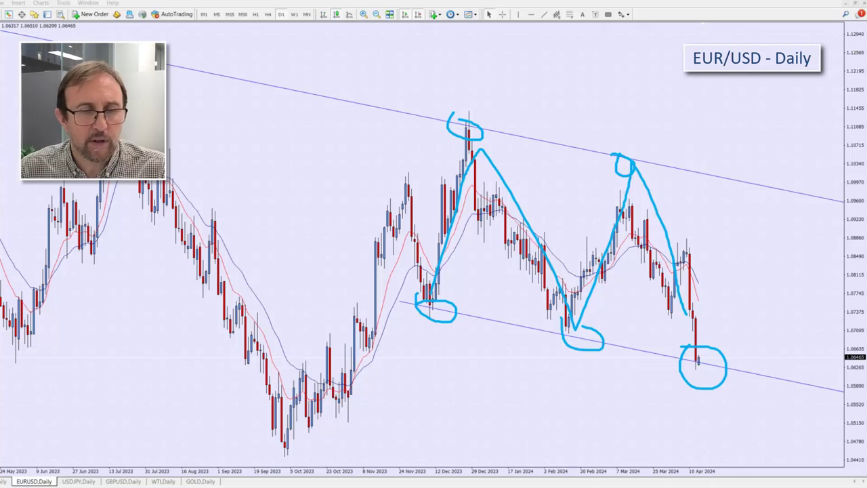
Clear the swing marks, circle the latest EUR/USD candles at the lower channel line, and sketch a bullish candle and upward arrows from there.
key(Escape)
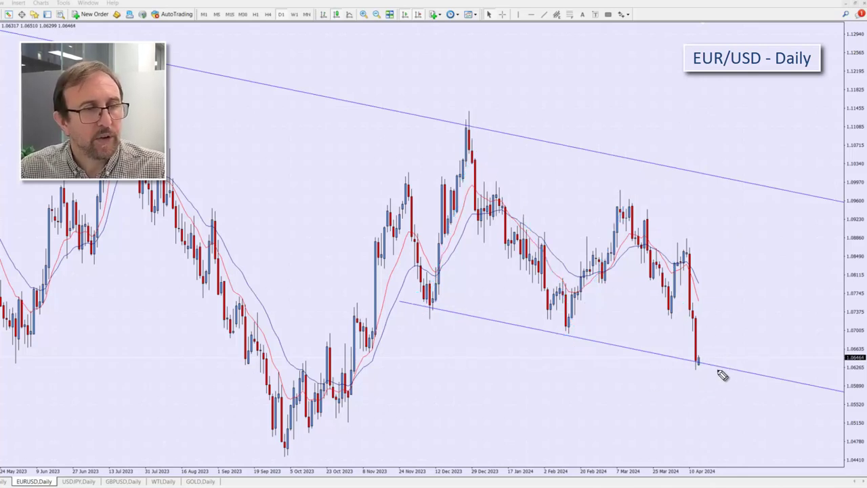
mouse_move(704, 357)
mouse_down()
mouse_move(688, 356)
mouse_move(707, 378)
mouse_move(718, 356)
mouse_move(682, 373)
mouse_up()
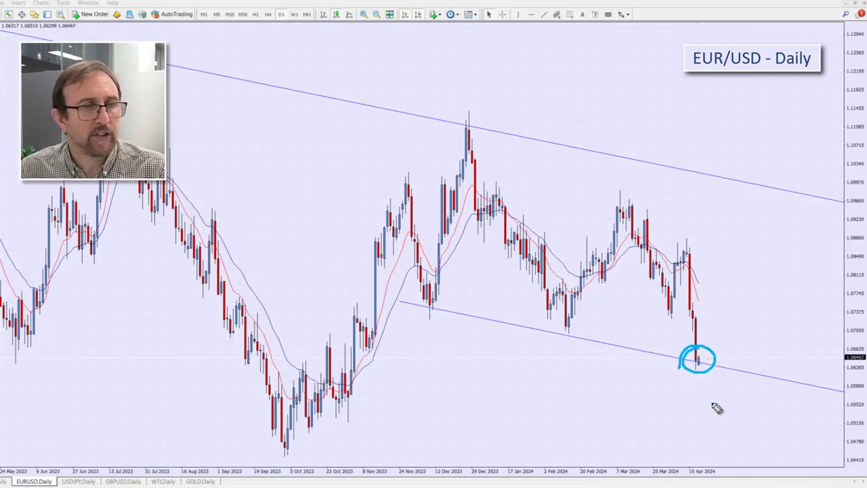
mouse_move(710, 349)
mouse_down()
mouse_move(764, 295)
mouse_move(766, 309)
mouse_up()
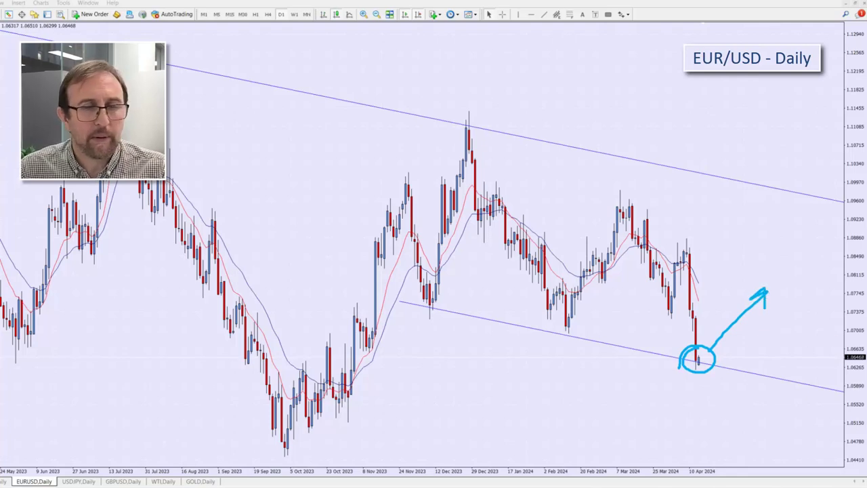
key(Escape)
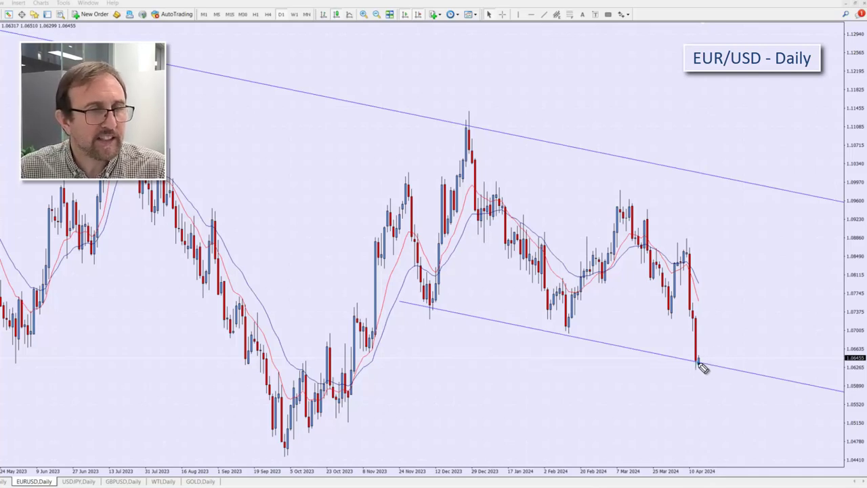
mouse_move(700, 363)
mouse_down()
mouse_move(700, 344)
mouse_move(738, 286)
mouse_move(737, 296)
mouse_up()
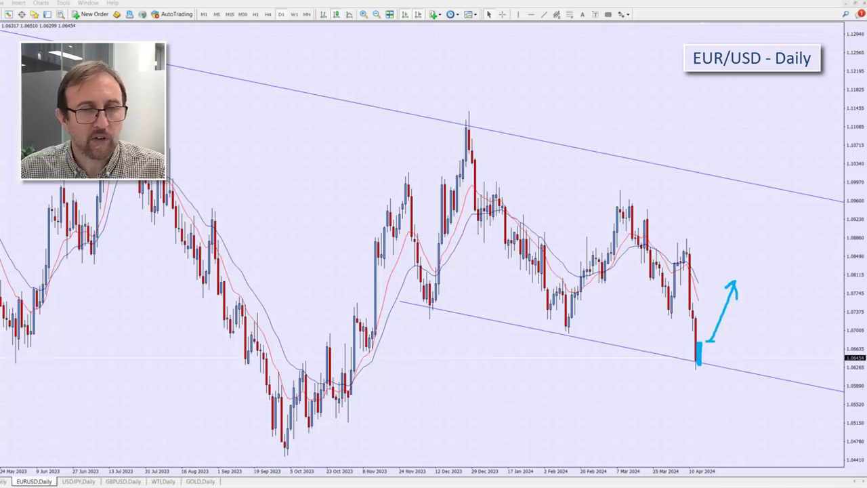
key(Escape)
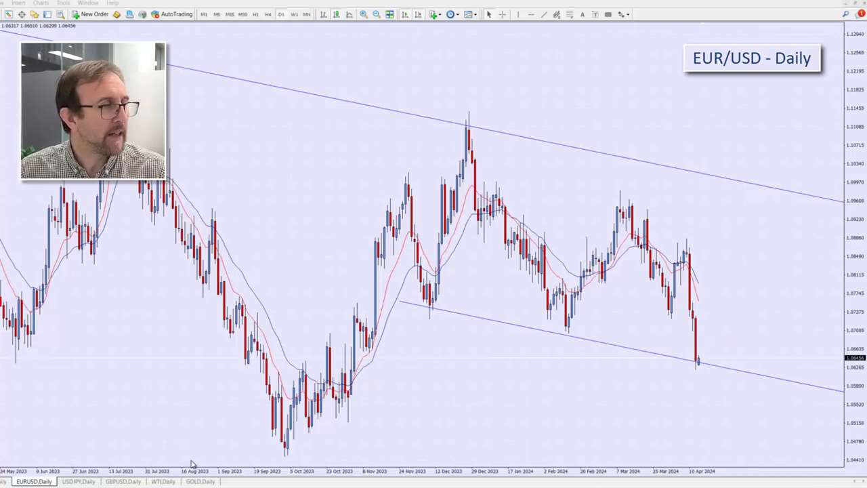
Open the USD/JPY daily chart and inspect the horizontal level beneath the latest breakout with the crosshair over a longer history.
click(78, 480)
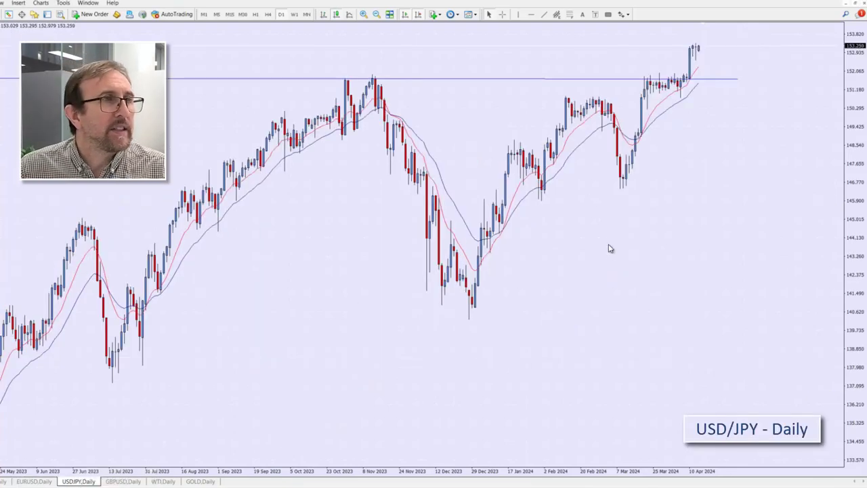
click(377, 14)
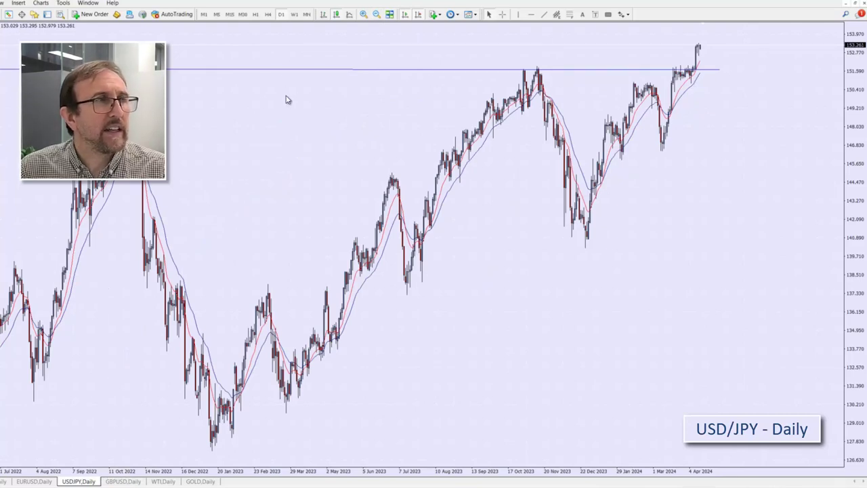
click(502, 15)
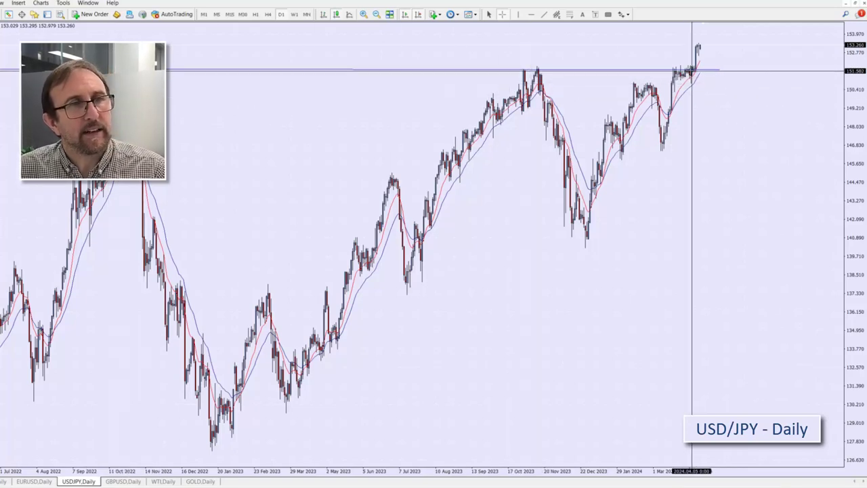
click(363, 14)
click(655, 71)
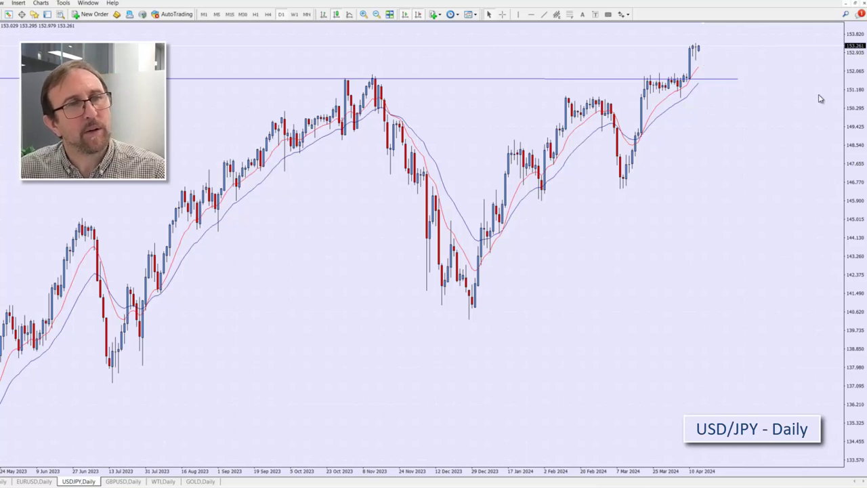
Compress the USD/JPY price scale and sketch a small rise, a circled pullback and an upward arrow from the latest candles.
drag(852, 117, 854, 124)
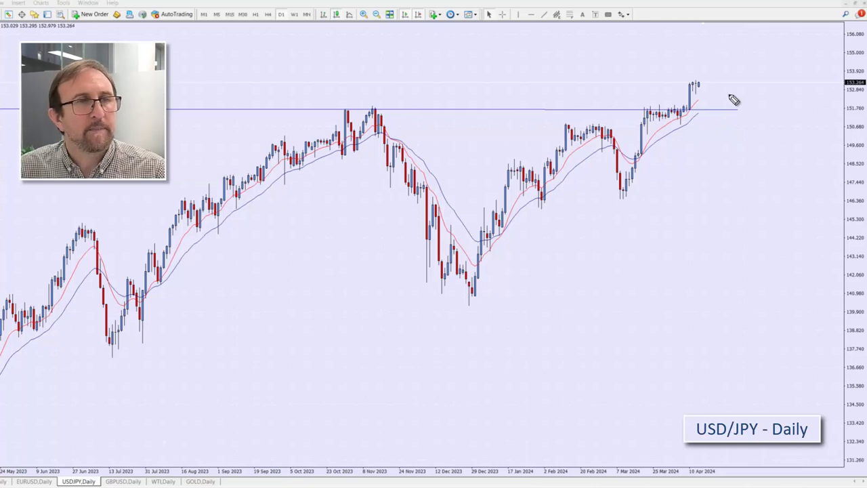
mouse_move(691, 83)
mouse_down()
mouse_move(710, 63)
mouse_move(732, 90)
mouse_move(724, 81)
mouse_move(750, 41)
mouse_move(754, 55)
mouse_up()
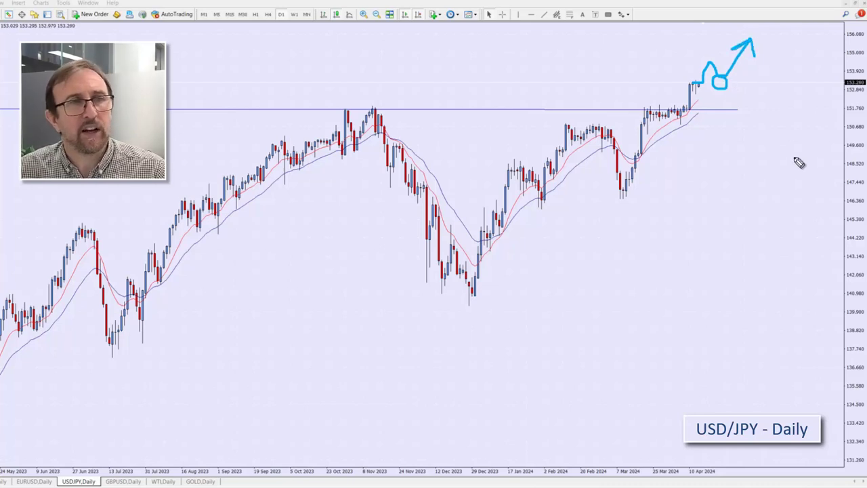
key(Escape)
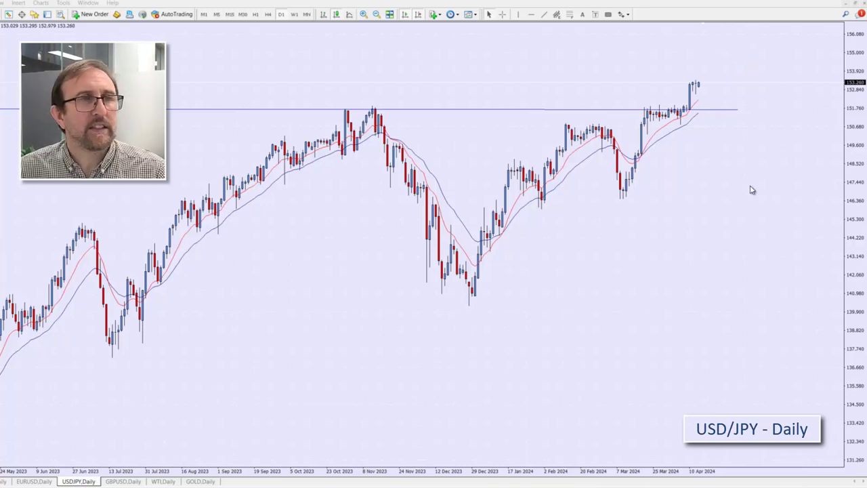
Open the GBP/USD daily chart and mark a bounce from the horizontal support line with a circle and an upward arrow.
click(121, 481)
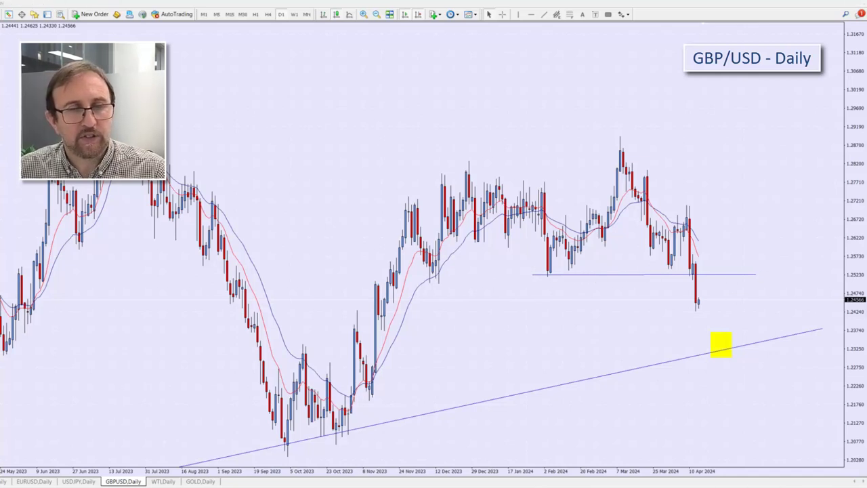
mouse_move(695, 255)
mouse_down()
mouse_move(679, 272)
mouse_move(714, 269)
mouse_move(687, 261)
mouse_move(745, 197)
mouse_move(750, 216)
mouse_up()
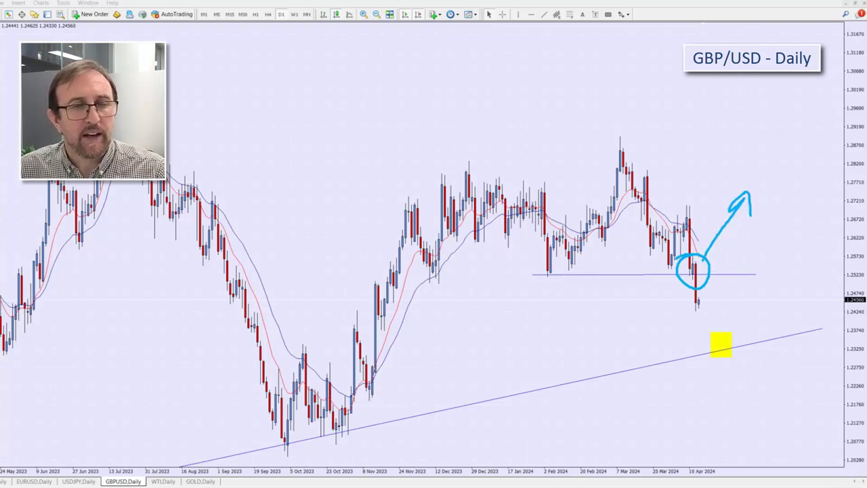
key(Escape)
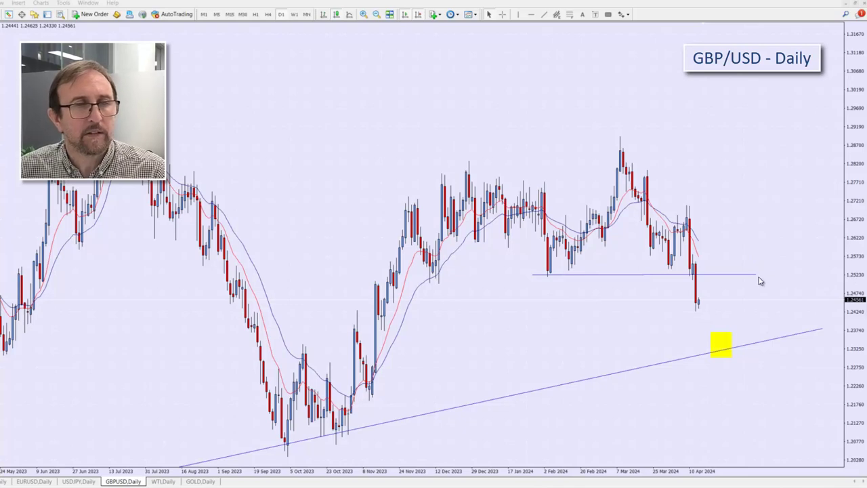
Delete the broken horizontal support line on GBP/USD and circle the early-2023 low where the ascending trendline starts.
key(Delete)
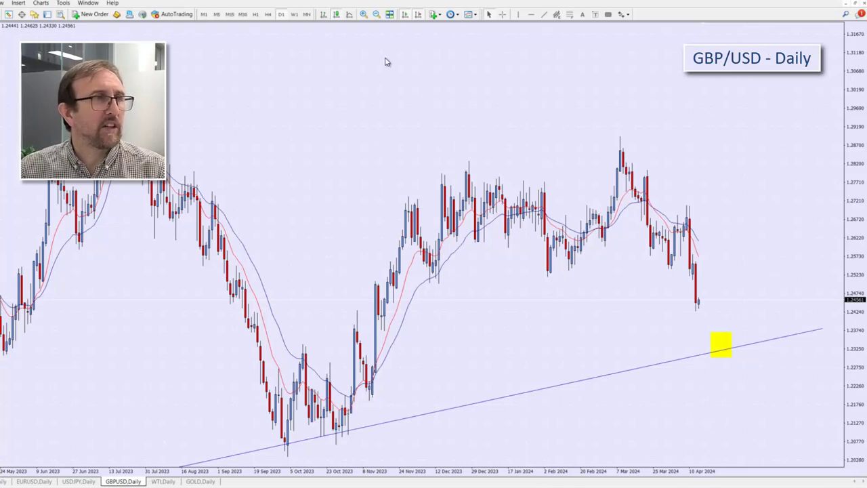
click(376, 14)
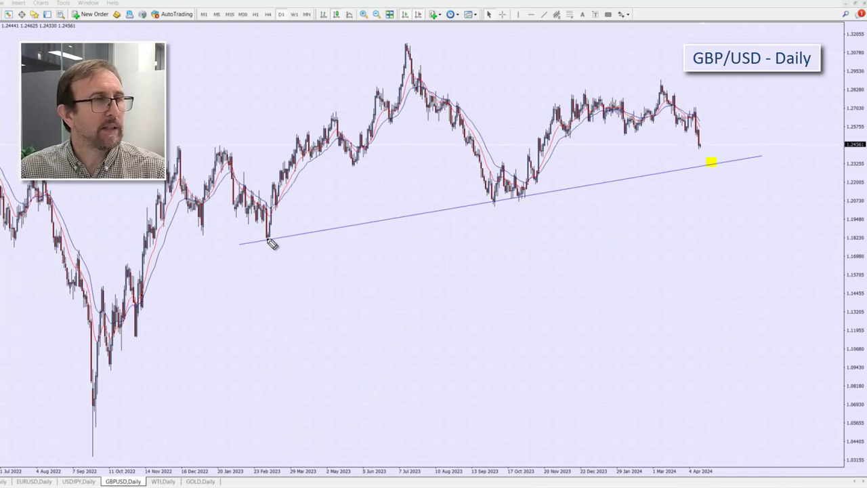
drag(274, 240, 272, 237)
drag(500, 198, 512, 197)
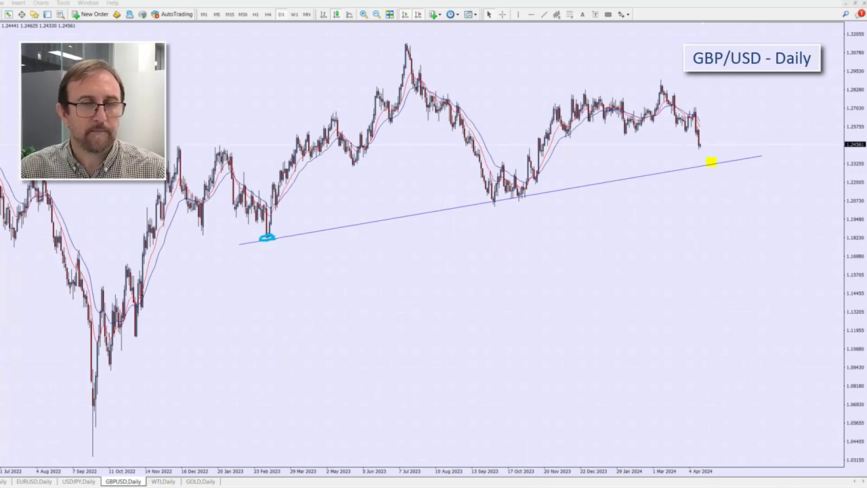
Sketch a GBP/USD drop into the yellow zone on the trendline, circle that zone, and draw an upward arrow out of it.
click(362, 14)
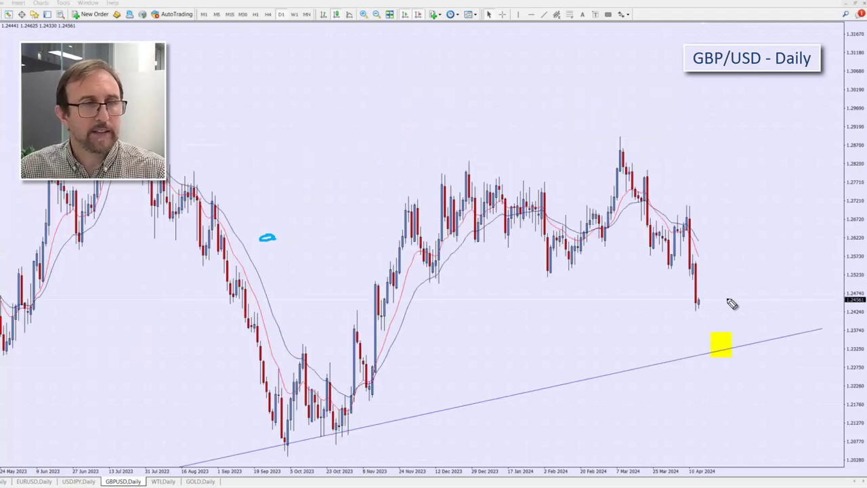
mouse_move(699, 302)
mouse_down()
mouse_move(730, 356)
mouse_move(734, 340)
mouse_move(716, 337)
mouse_move(723, 355)
mouse_up()
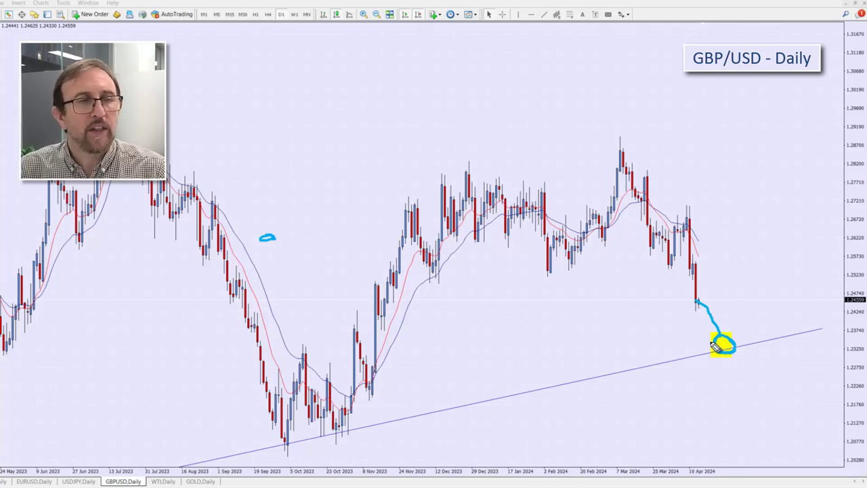
mouse_move(730, 339)
mouse_down()
mouse_move(770, 269)
mouse_move(773, 284)
mouse_up()
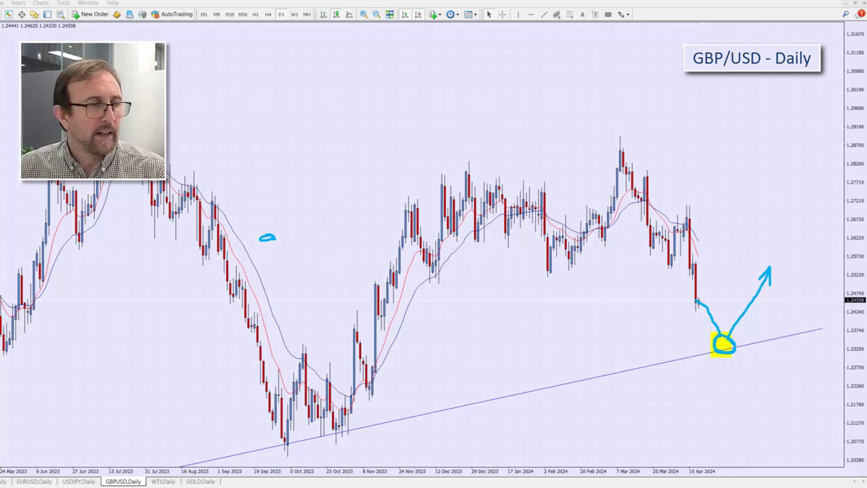
key(e)
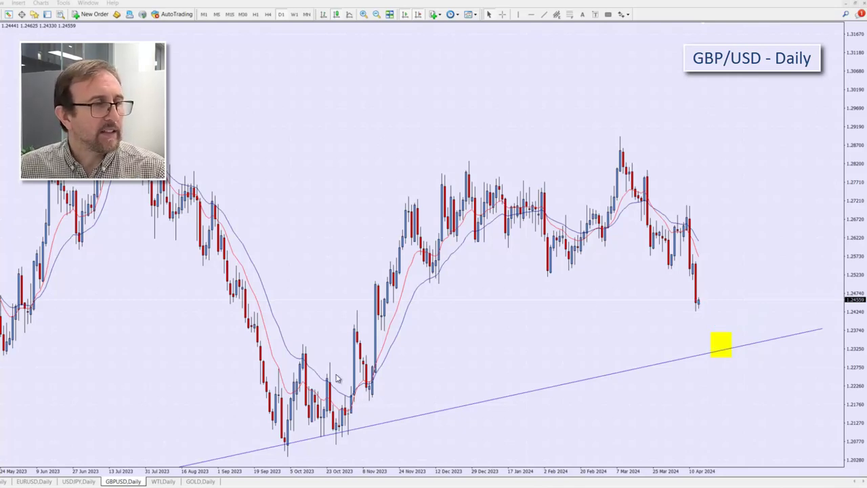
Open the WTI daily chart and circle the cluster of sideways candles at the end of the latest rise.
click(163, 481)
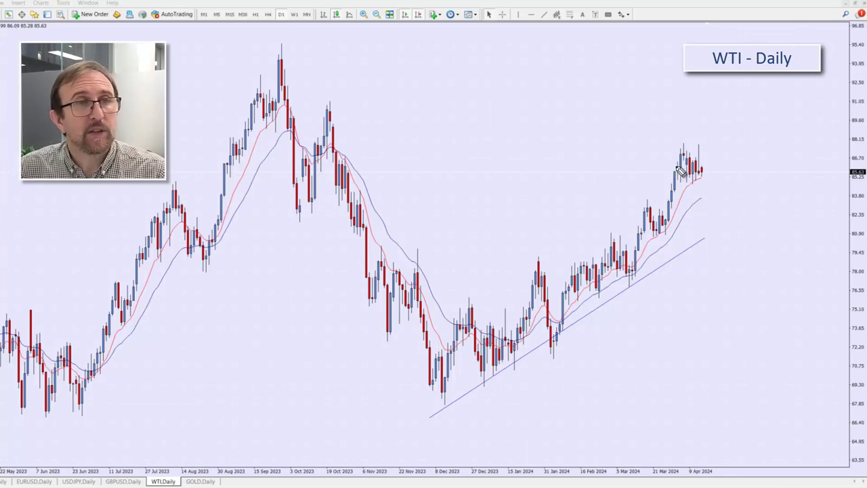
mouse_move(664, 197)
mouse_down()
mouse_move(671, 177)
mouse_move(704, 182)
mouse_move(741, 128)
mouse_move(749, 152)
mouse_move(686, 169)
mouse_move(697, 183)
mouse_move(710, 167)
mouse_move(692, 152)
mouse_up()
key(e)
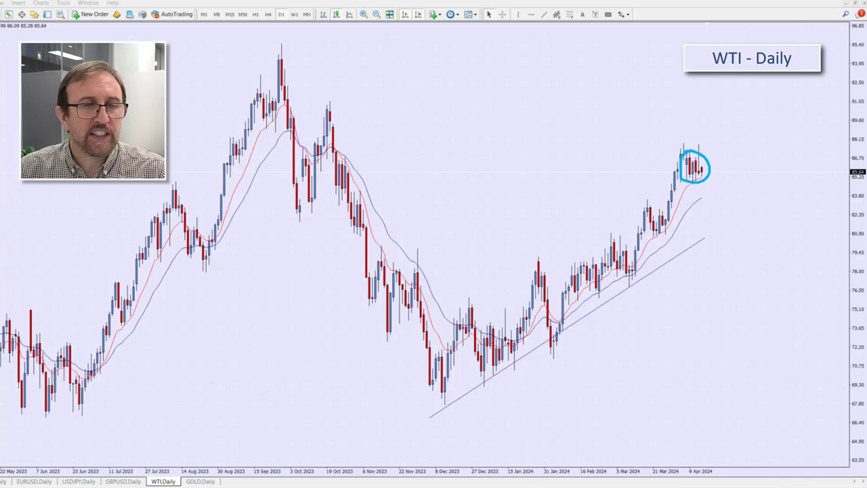
key(Escape)
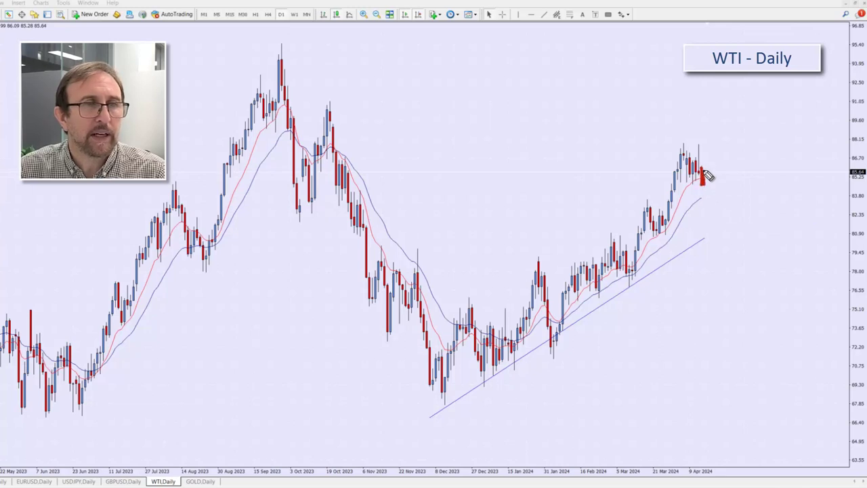
Sketch two red candles and a circled blue one near WTI's moving averages, with an upward arrow and a long curved arrow showing the uptrend.
drag(704, 171, 710, 199)
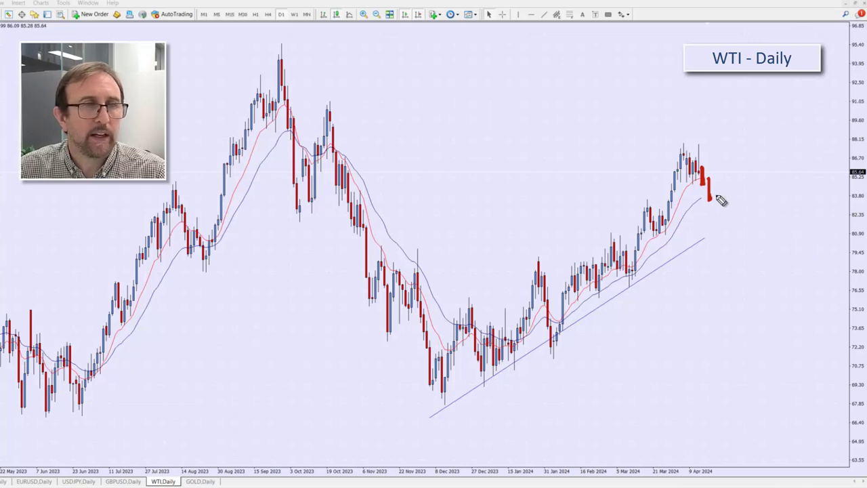
drag(712, 182, 715, 193)
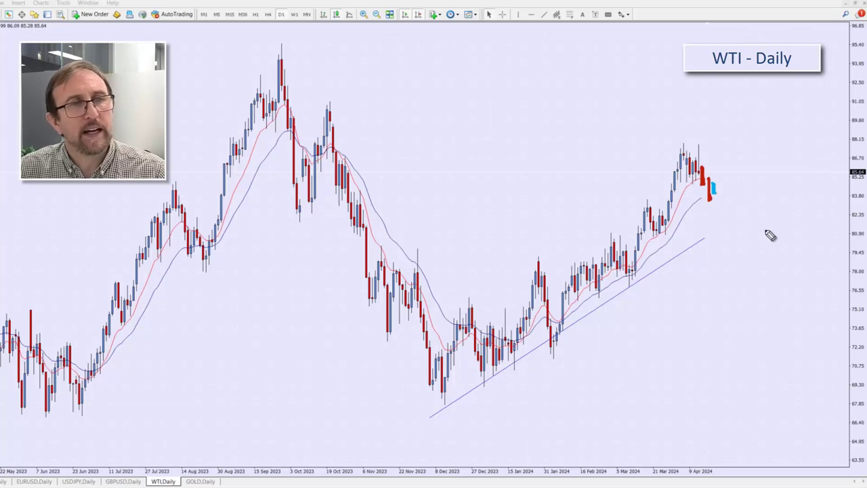
mouse_move(712, 177)
mouse_down()
mouse_move(707, 206)
mouse_move(730, 190)
mouse_move(709, 178)
mouse_move(772, 107)
mouse_move(778, 127)
mouse_up()
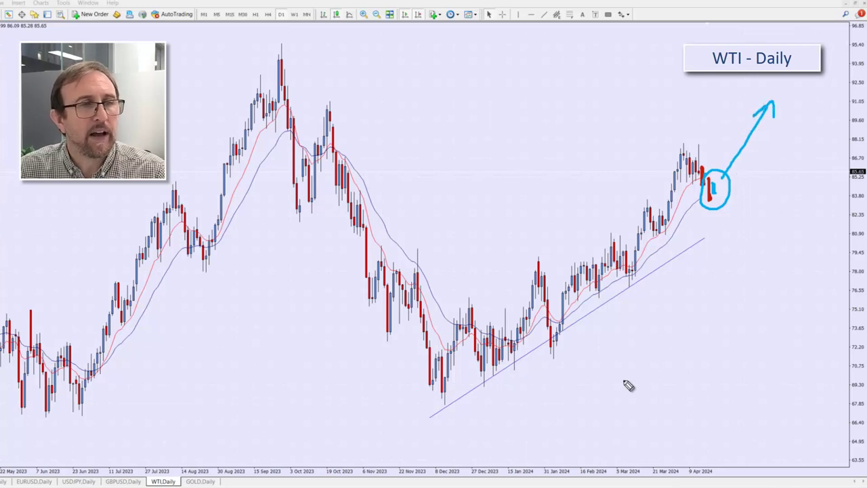
mouse_move(576, 414)
mouse_down()
mouse_move(691, 370)
mouse_move(799, 175)
mouse_move(802, 193)
mouse_up()
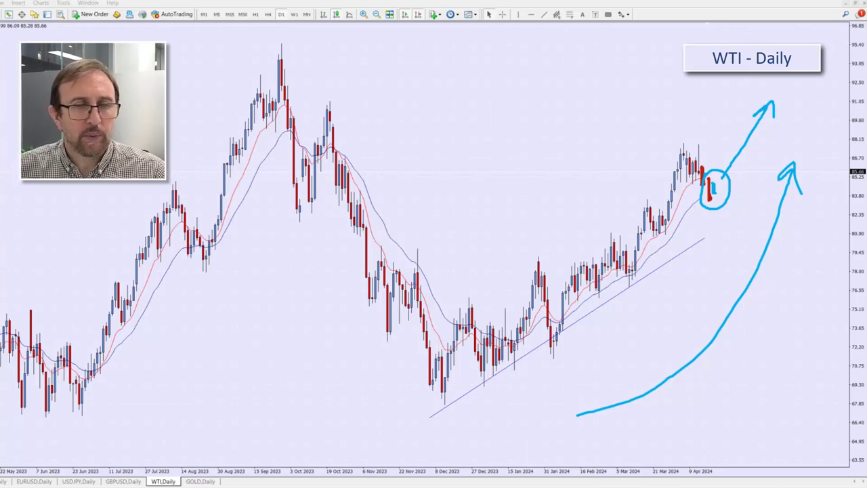
key(Escape)
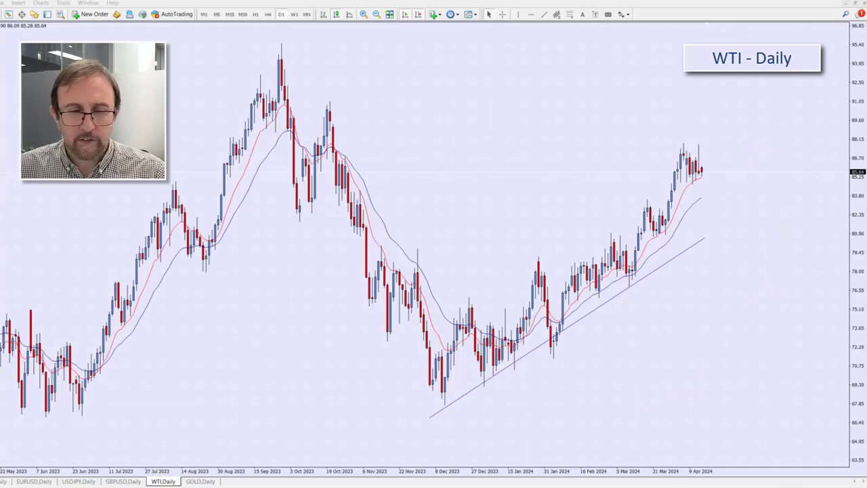
Open the GOLD daily chart, draw a curved uptrend arrow, and sketch a pullback to a circled point followed by an upward arrow.
click(200, 481)
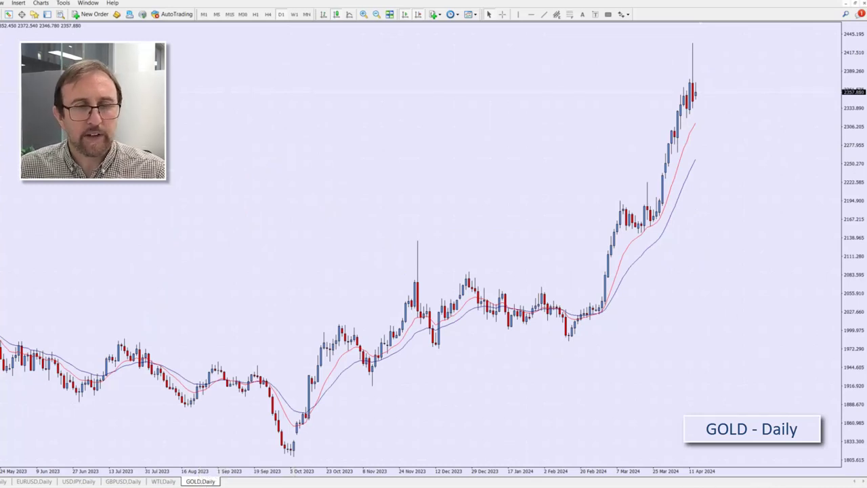
mouse_move(587, 336)
mouse_down()
mouse_move(730, 190)
mouse_move(729, 143)
mouse_up()
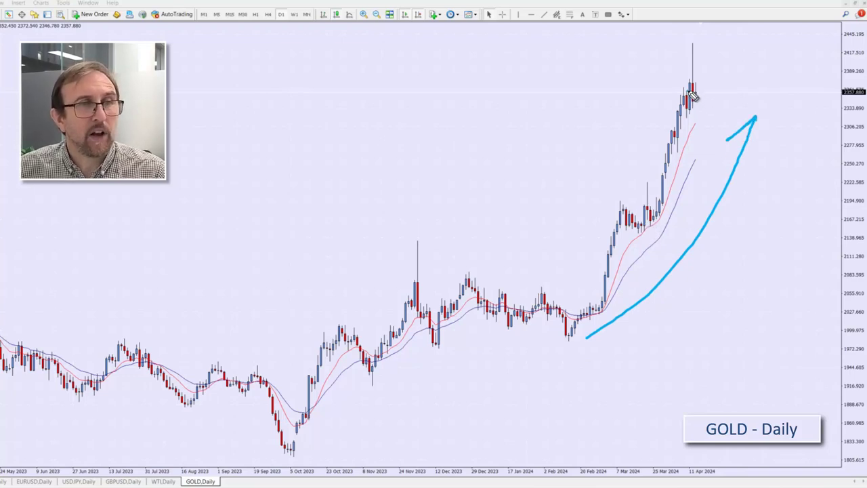
mouse_move(697, 94)
mouse_down()
mouse_move(716, 138)
mouse_move(704, 140)
mouse_move(717, 144)
mouse_move(715, 132)
mouse_up()
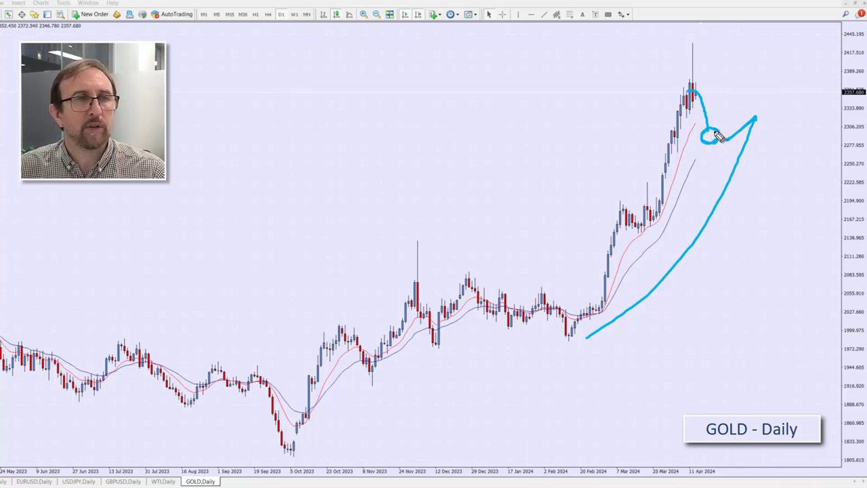
mouse_move(715, 131)
mouse_down()
mouse_move(755, 80)
mouse_move(753, 87)
mouse_up()
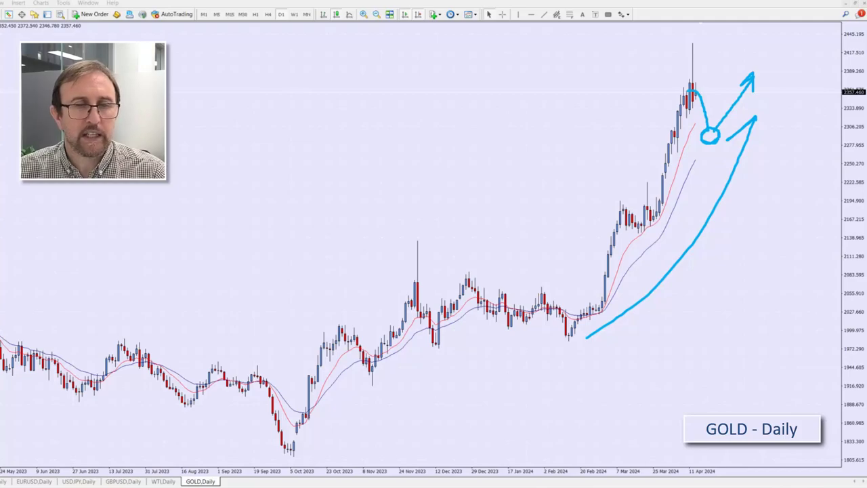
key(Escape)
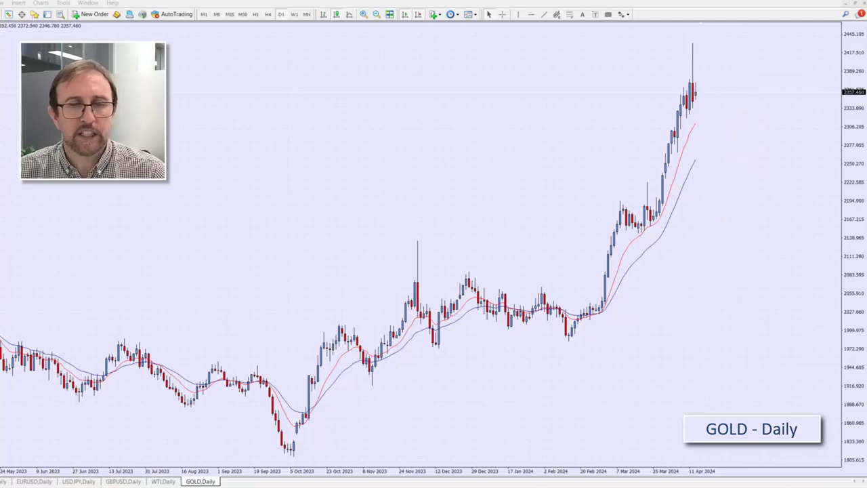